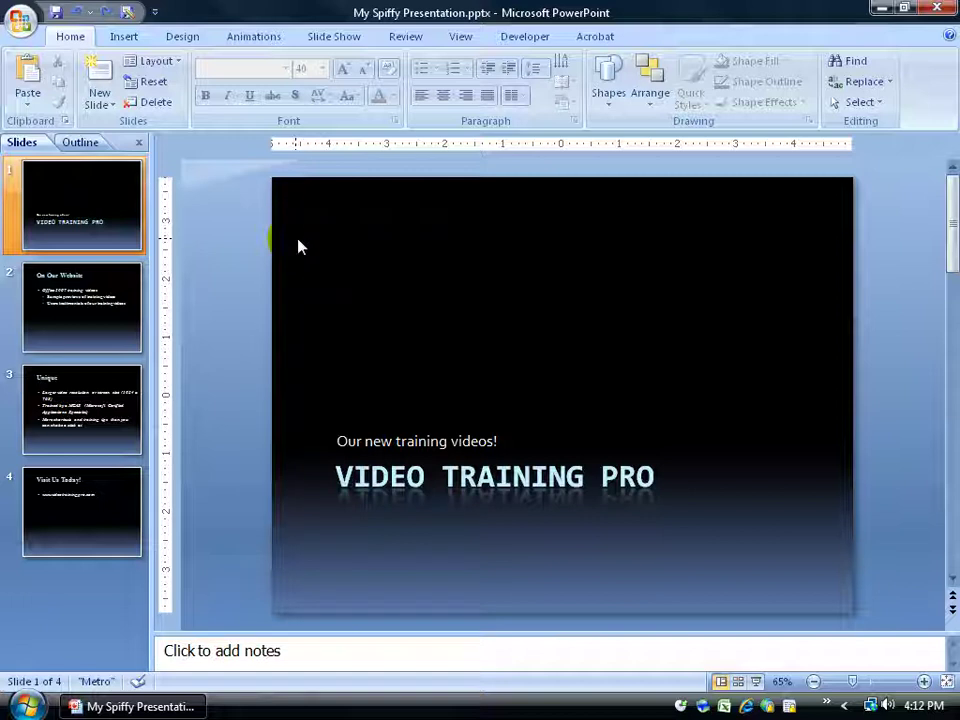
Add the speaker note 'And type in any notes' to the Unique slide
left_click(98, 333)
left_click(96, 398)
left_click(212, 654)
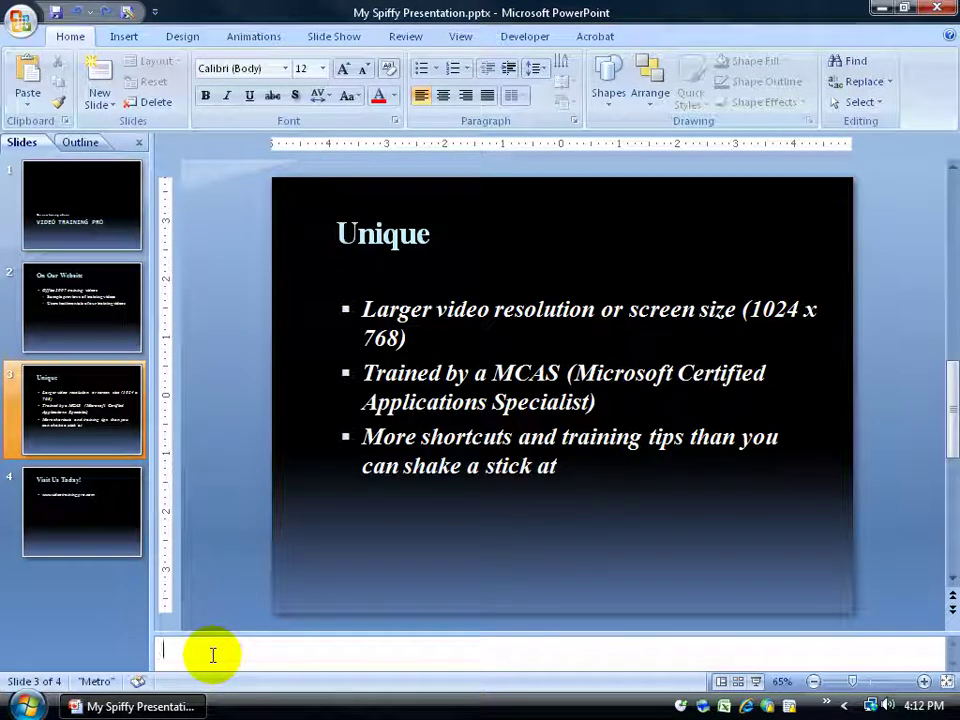
type("And typ")
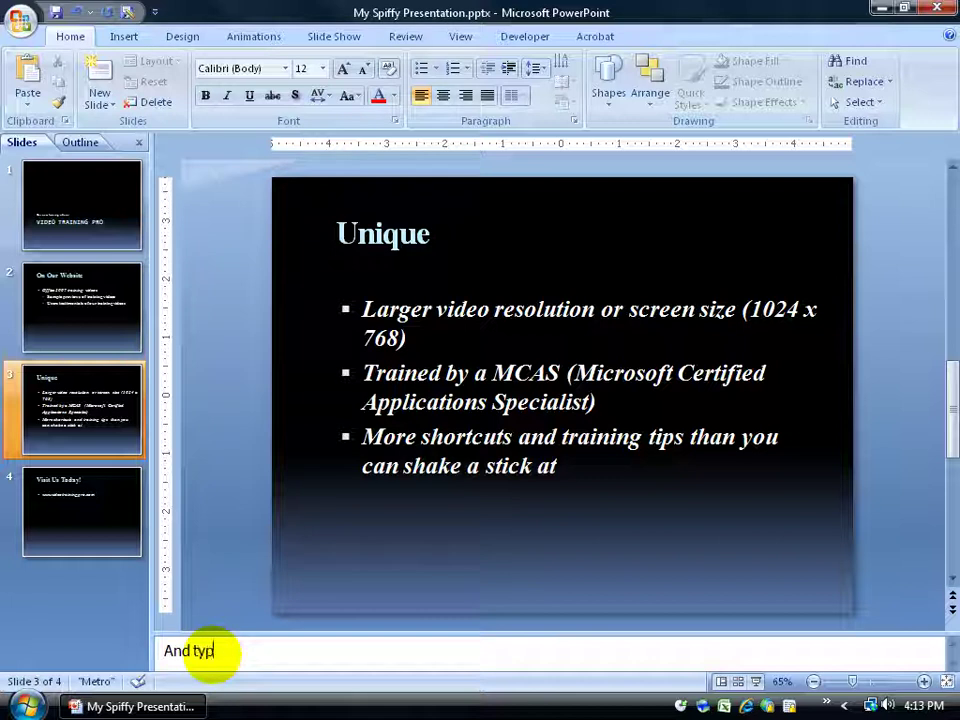
type("e in any notes")
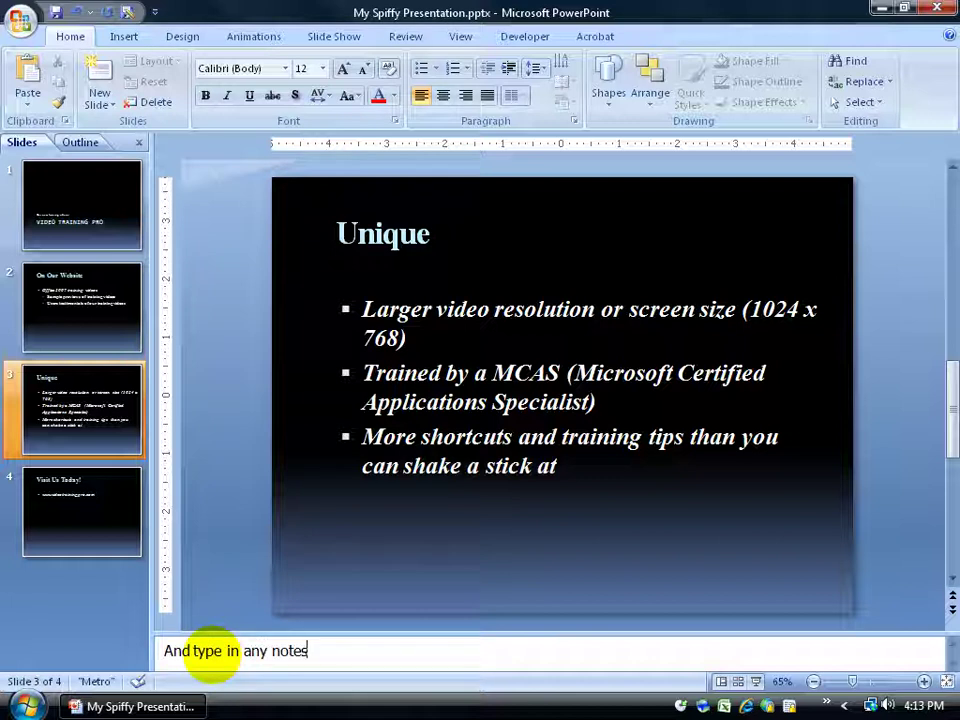
Type the speaker note 'Website - hand out key chains' on the On Our Website slide
left_click(71, 306)
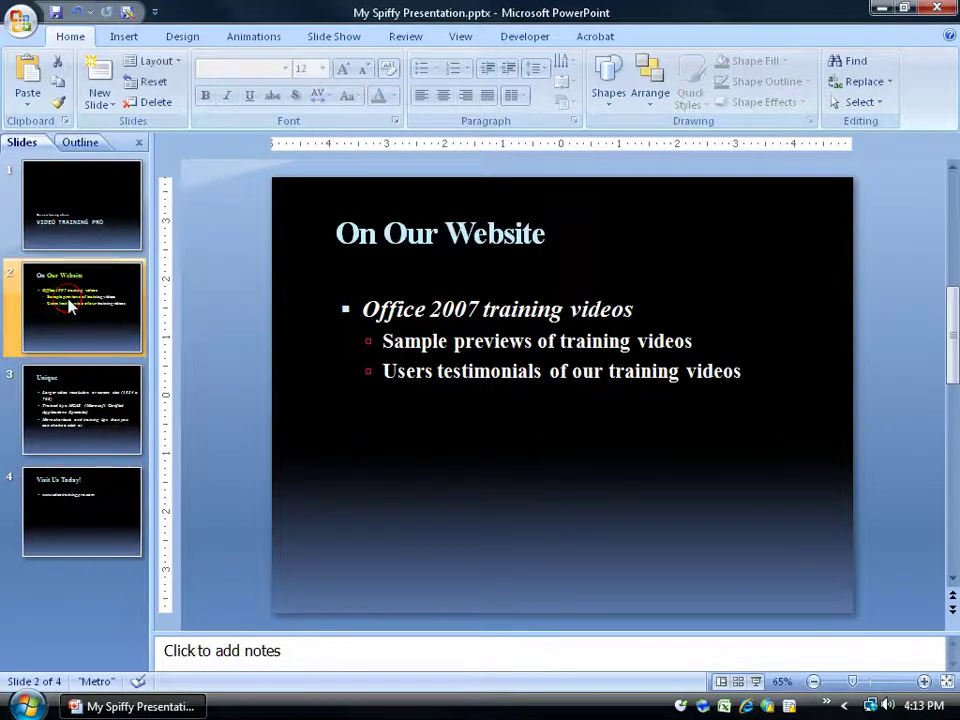
left_click(262, 653)
type("Website - hand")
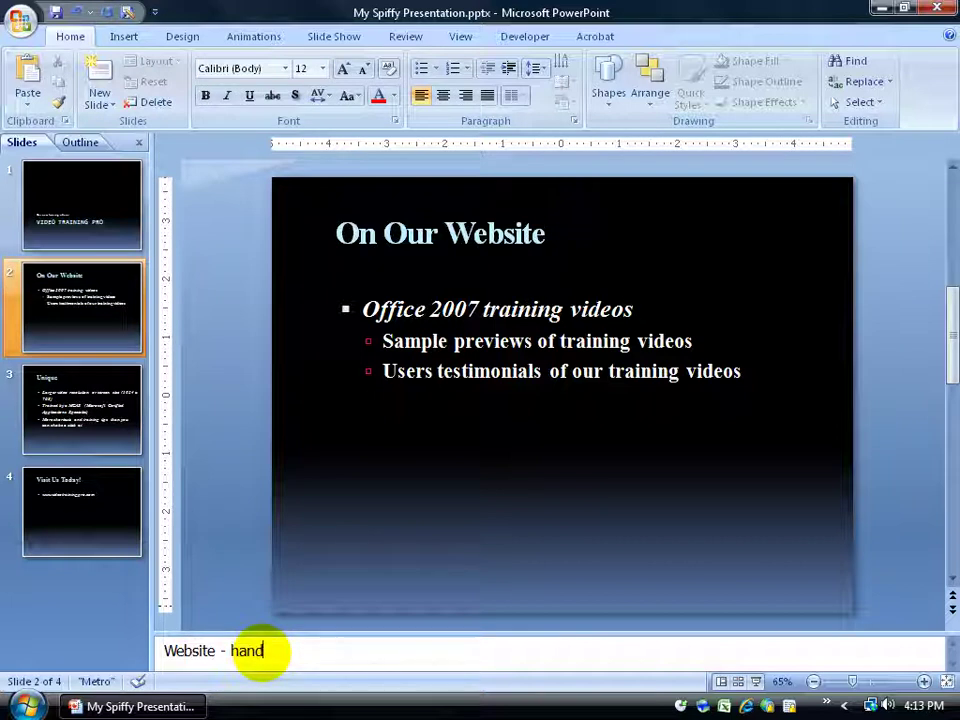
type(" out key c")
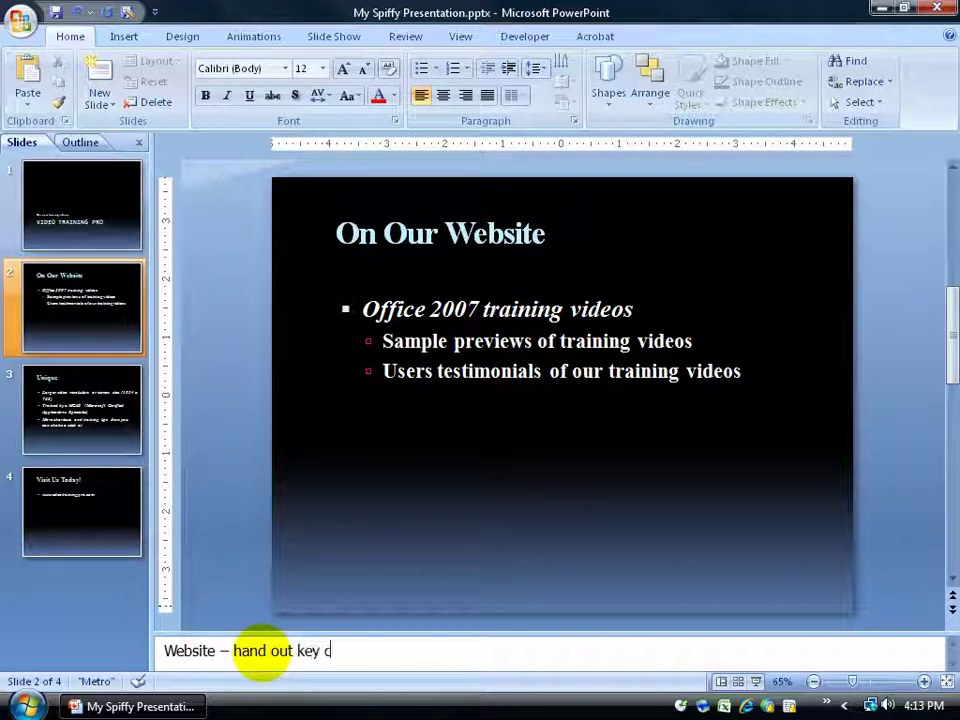
type("hains")
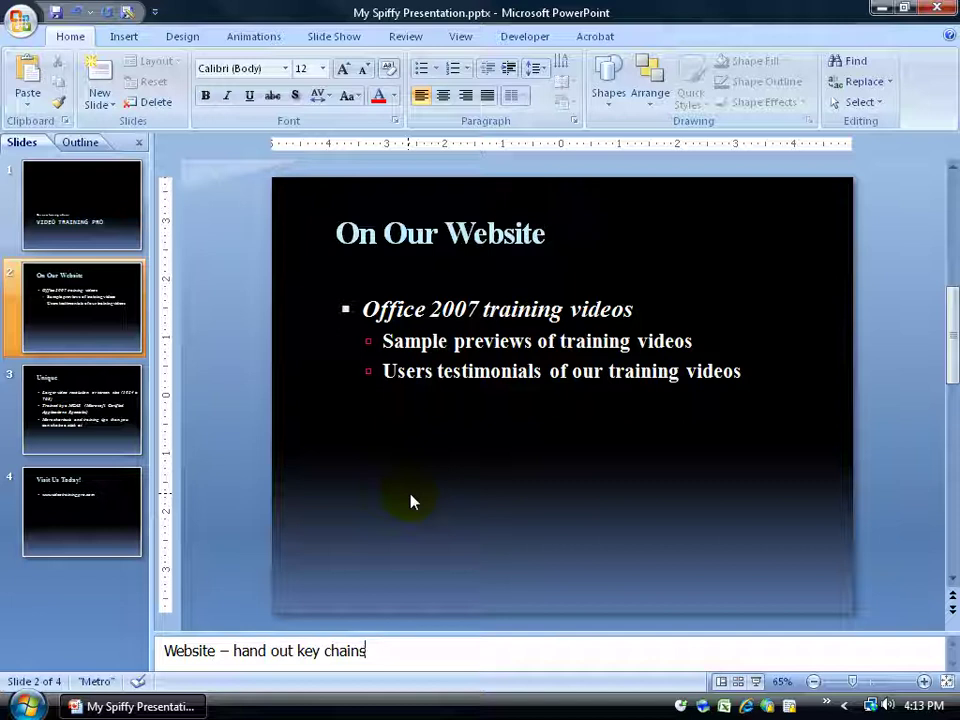
Switch to Notes Page view to show slide 2 with its key-chains note beneath
left_click(462, 38)
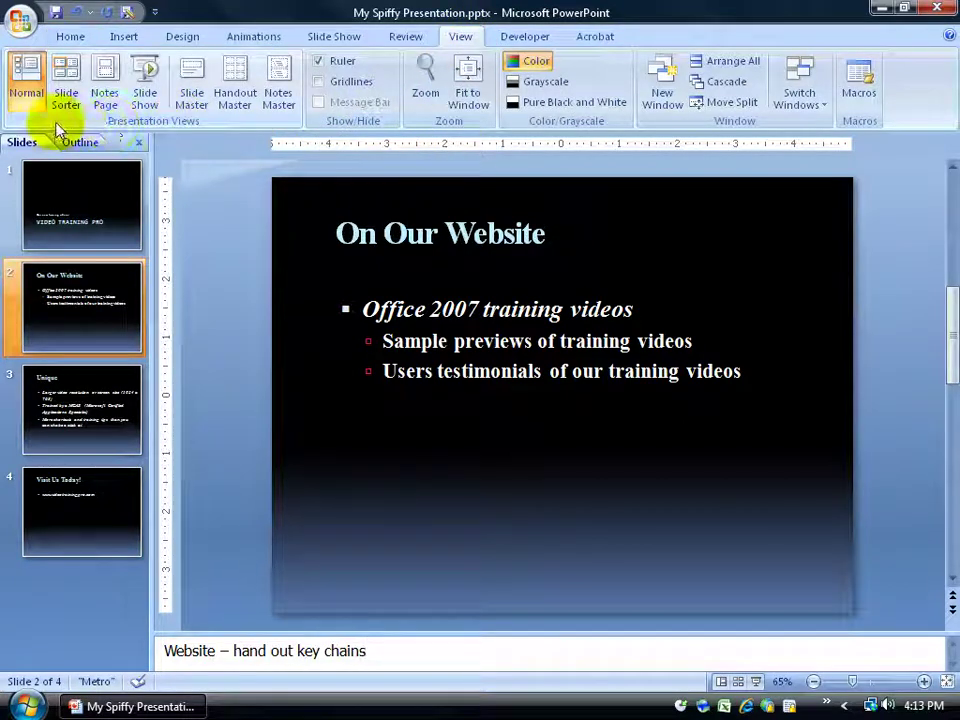
left_click(107, 78)
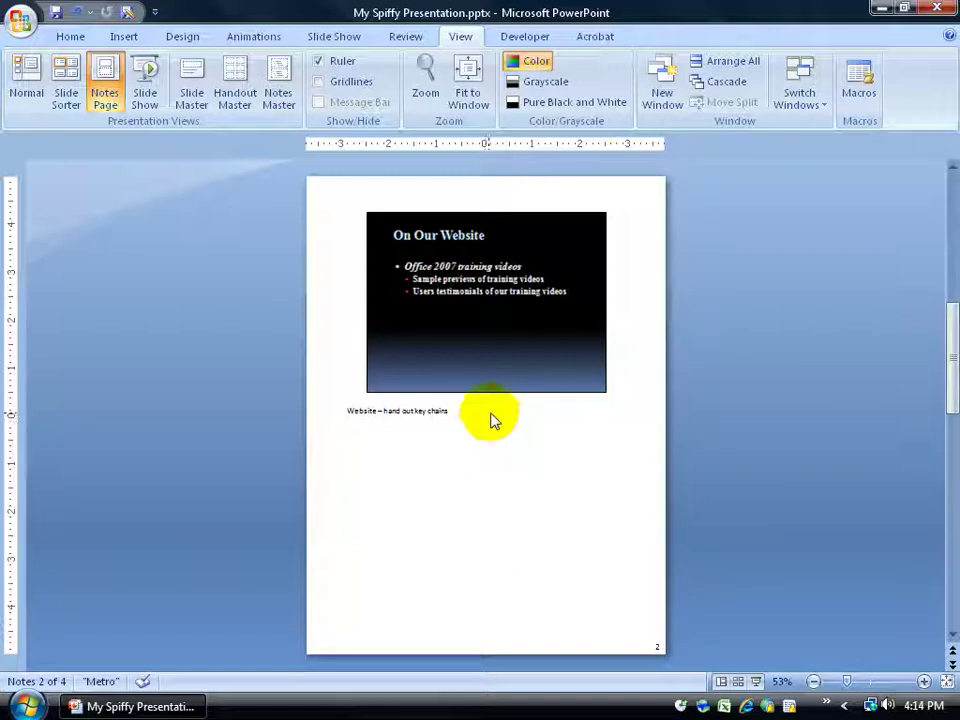
Open Print Preview and set Print What to Notes Pages
left_click(22, 22)
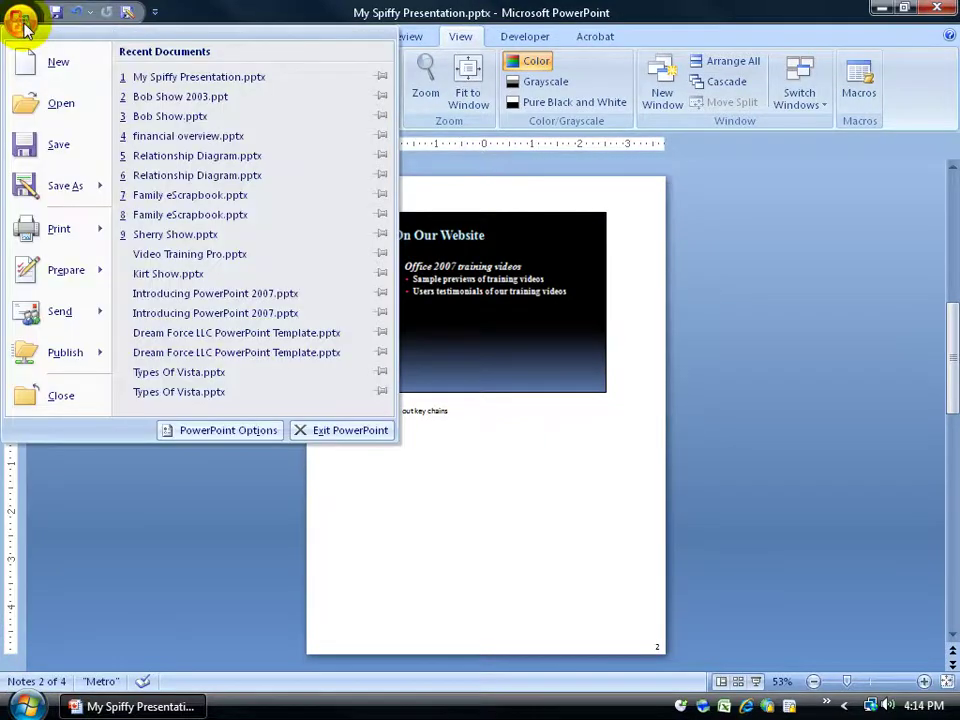
mouse_move(30, 228)
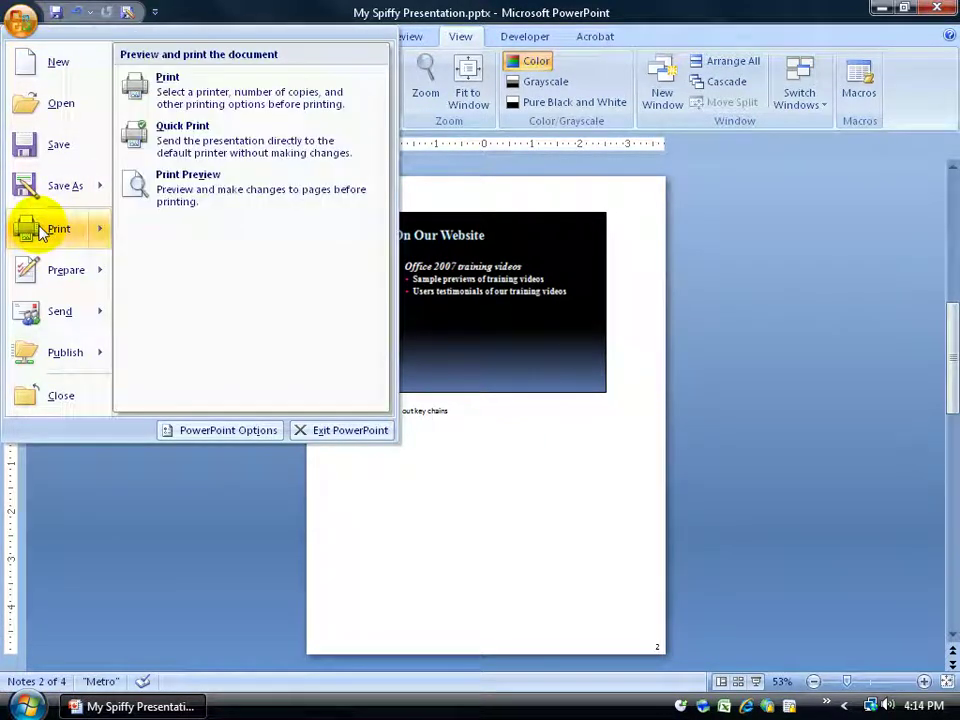
left_click(192, 185)
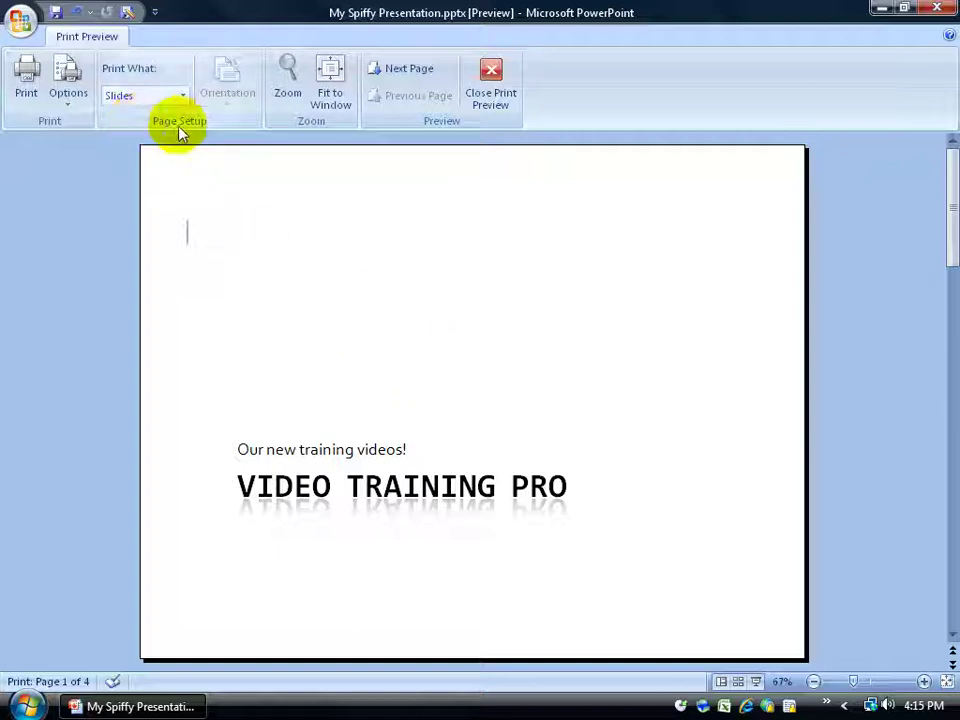
left_click(183, 96)
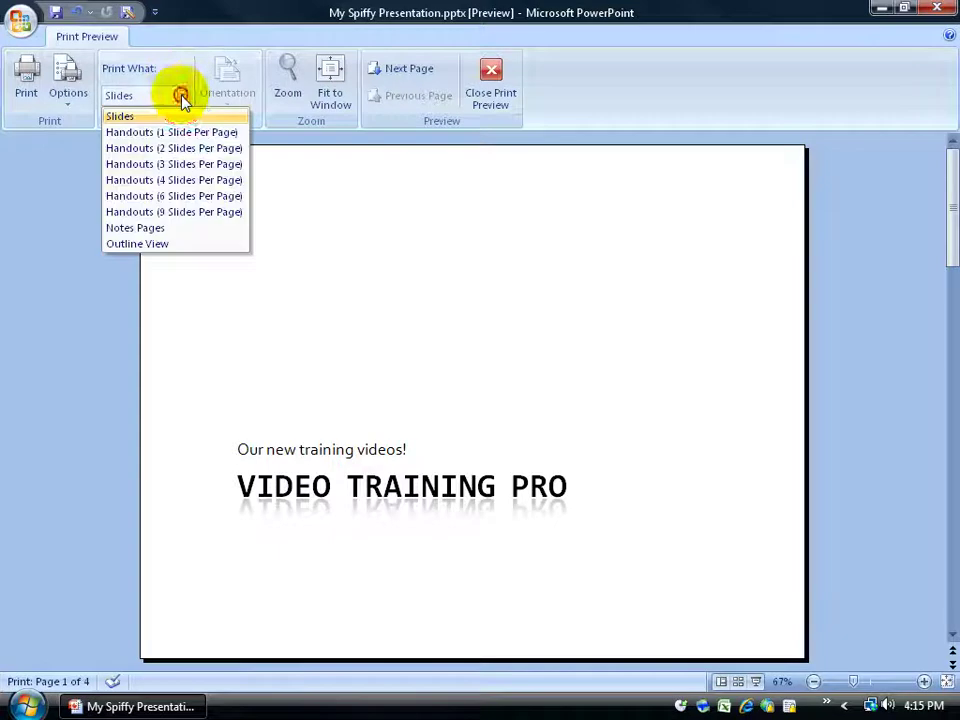
left_click(166, 230)
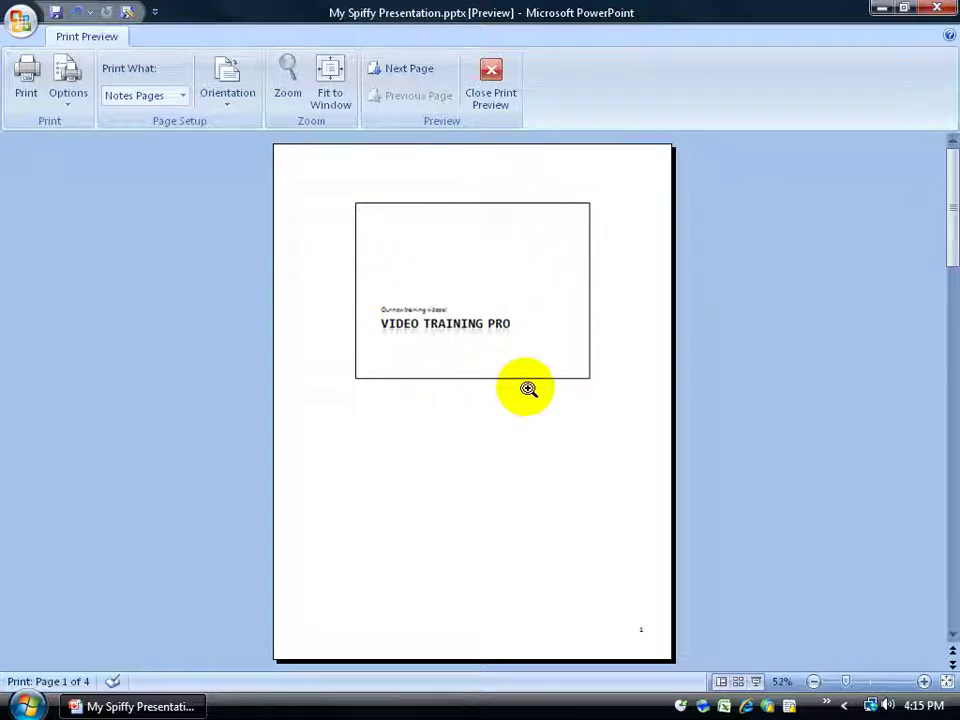
Advance the preview to page 2 and zoom in on the key-chains note
left_click(412, 70)
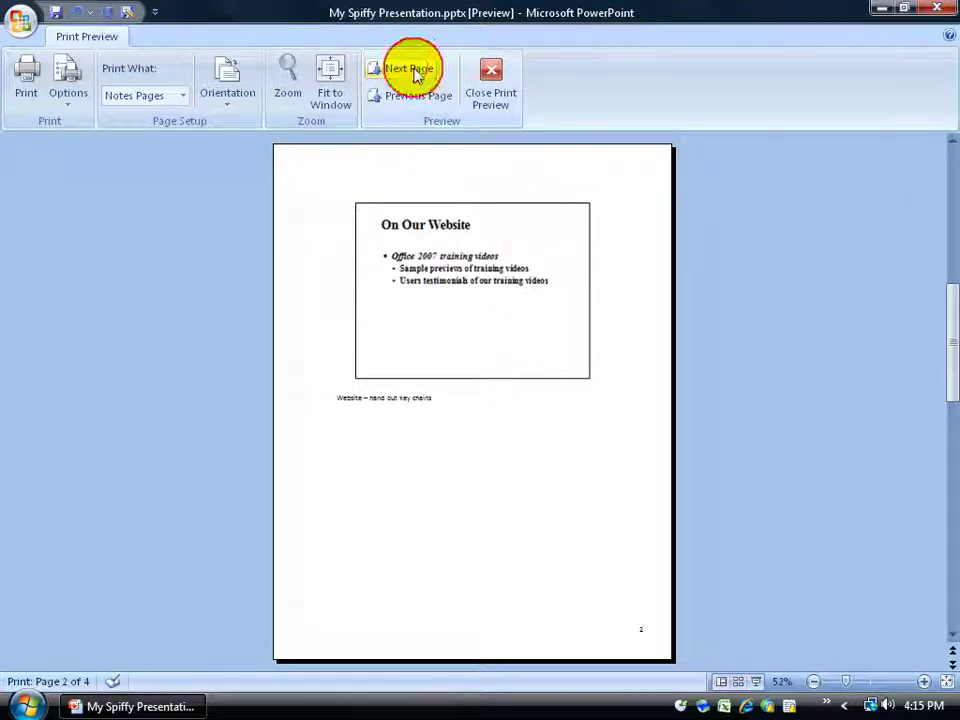
left_click(445, 402)
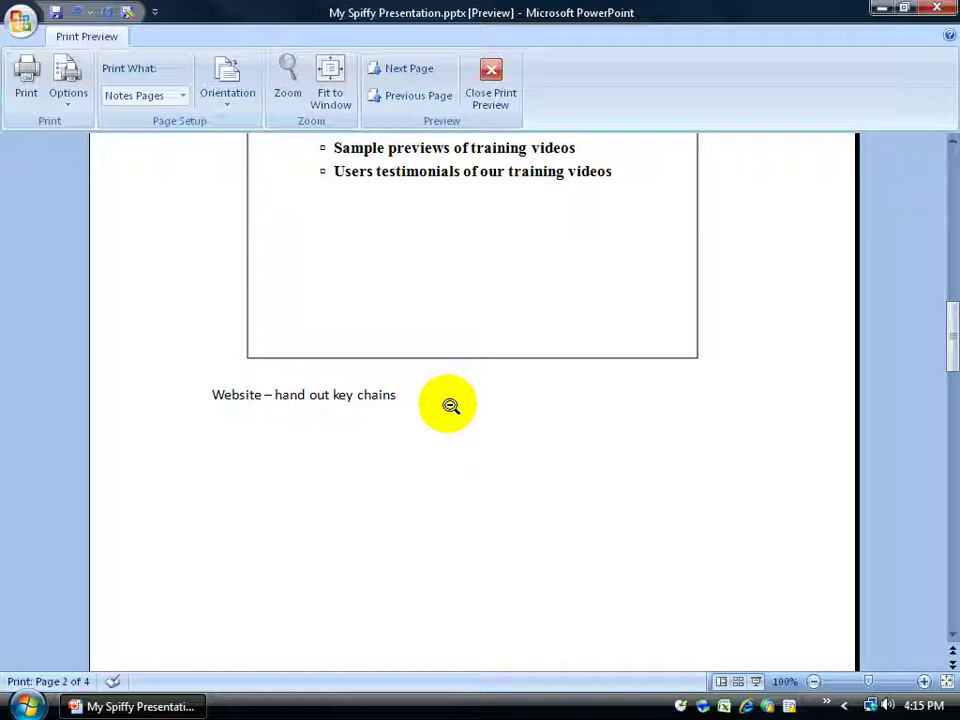
left_click(450, 405)
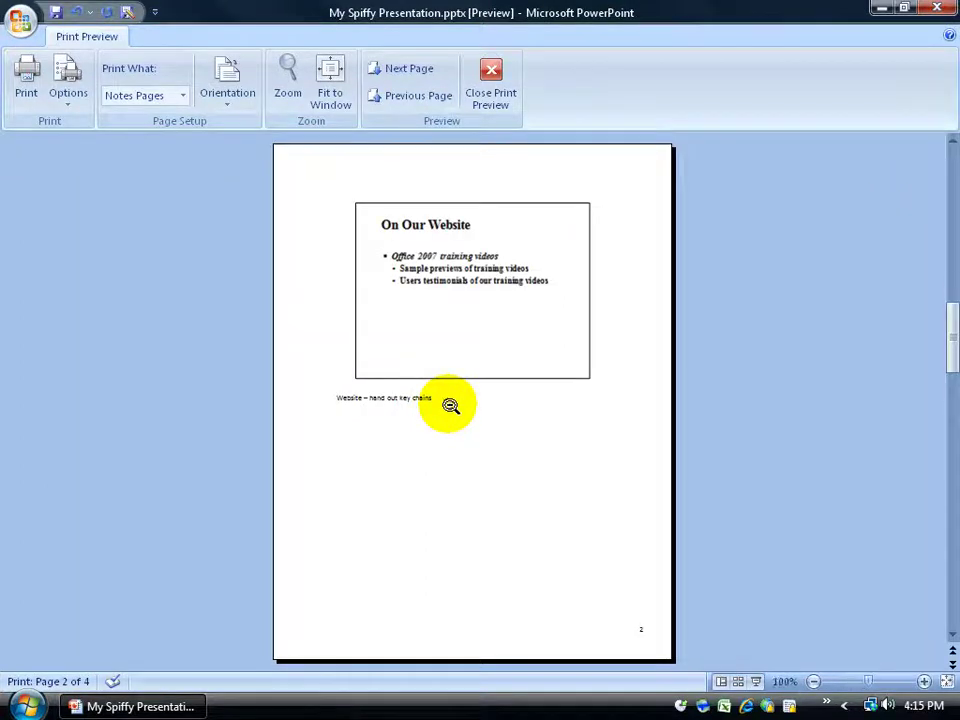
left_click(450, 405)
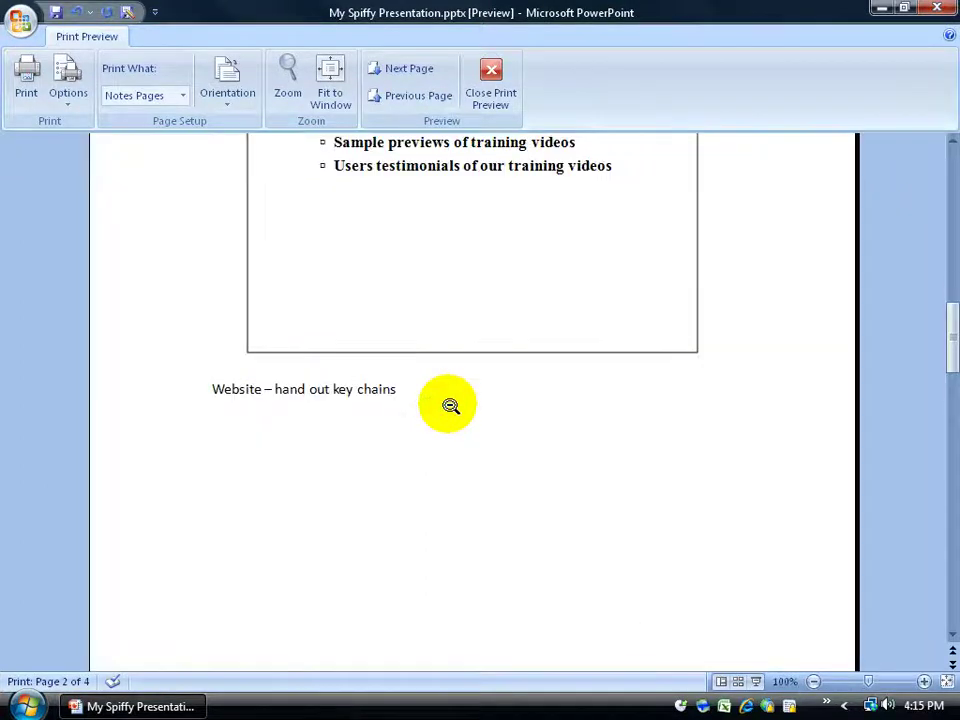
left_click(491, 84)
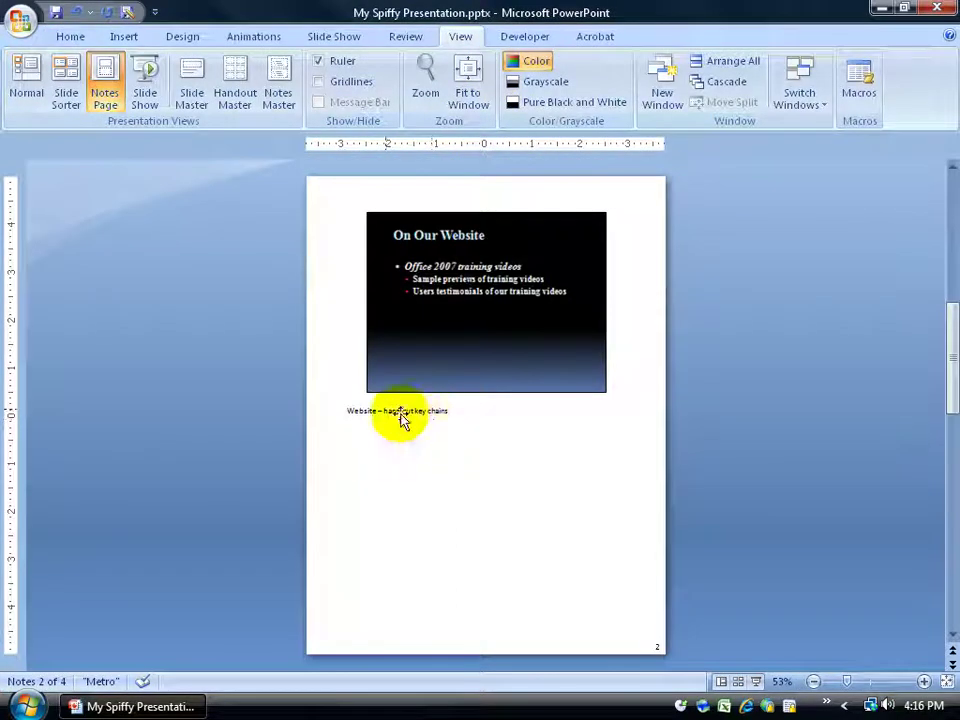
left_click(21, 22)
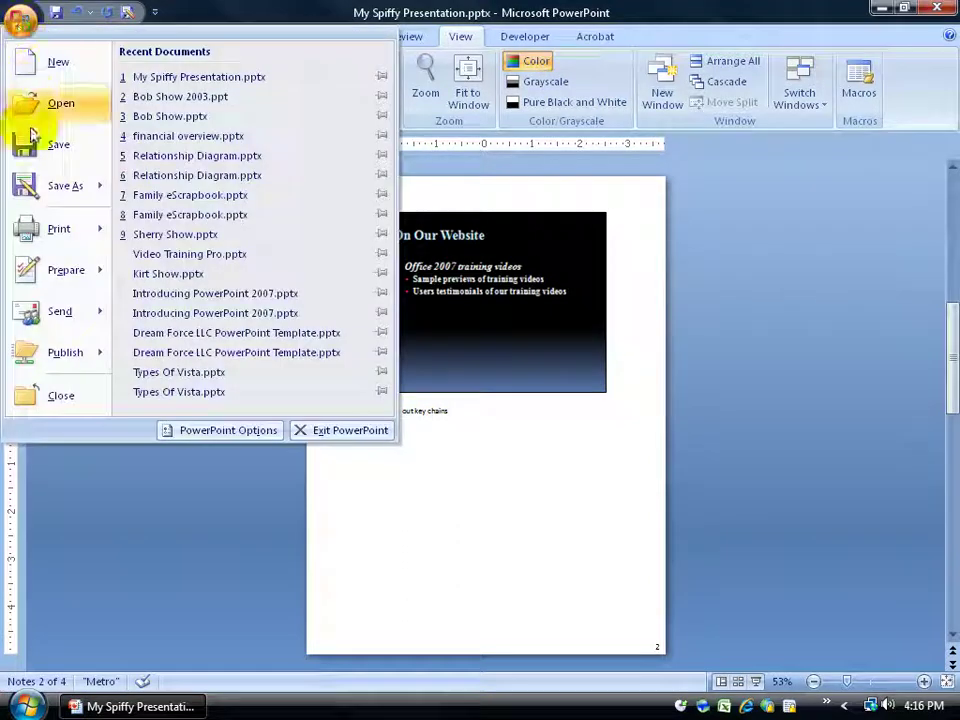
left_click(26, 228)
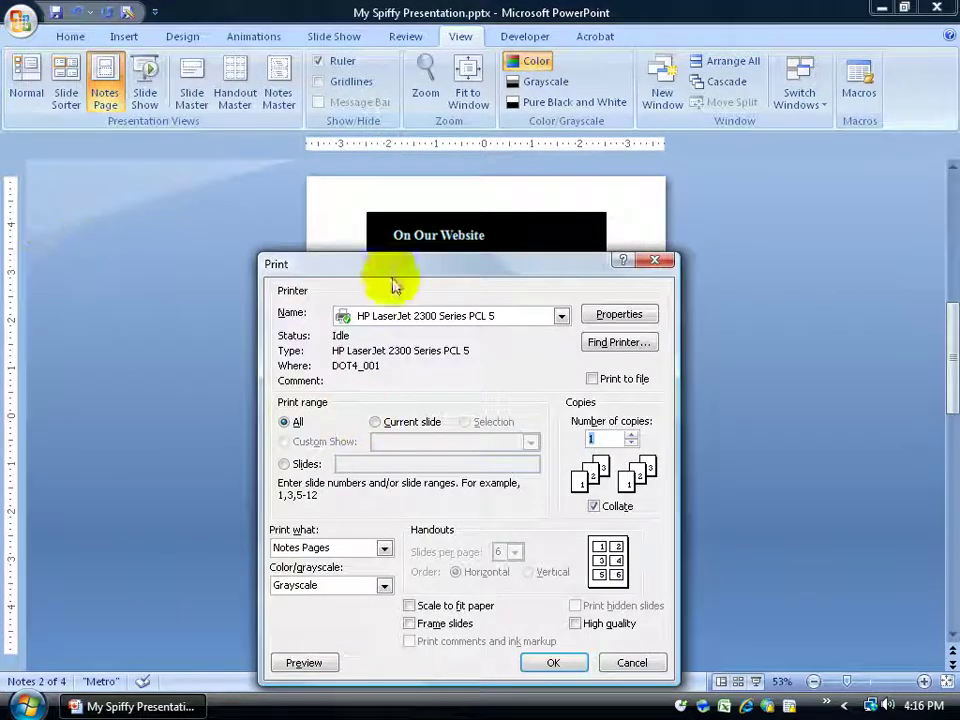
left_click_drag(397, 273, 418, 138)
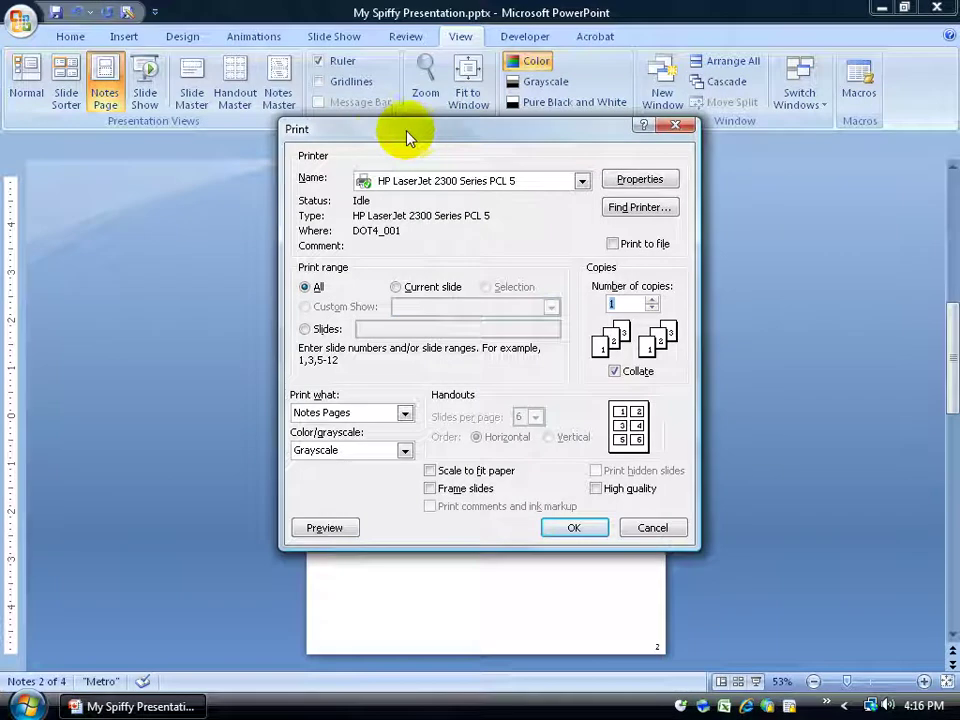
left_click(405, 418)
left_click(388, 431)
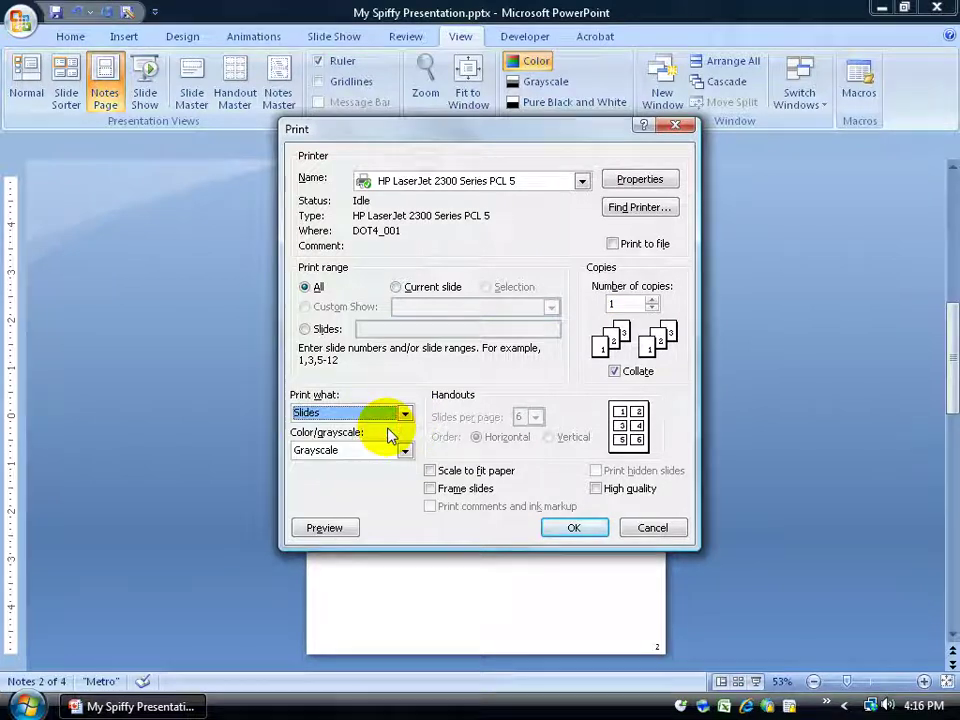
left_click(650, 528)
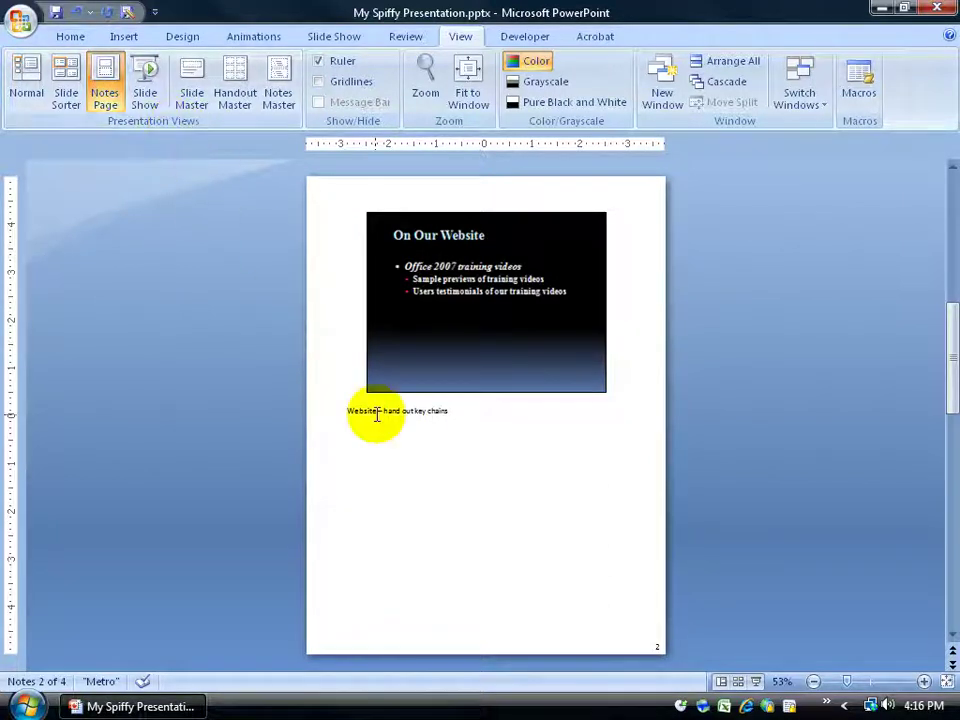
Append 'on typing' after 'chains' in slide 2's note, then enlarge the notes page zoom
left_click(452, 412)
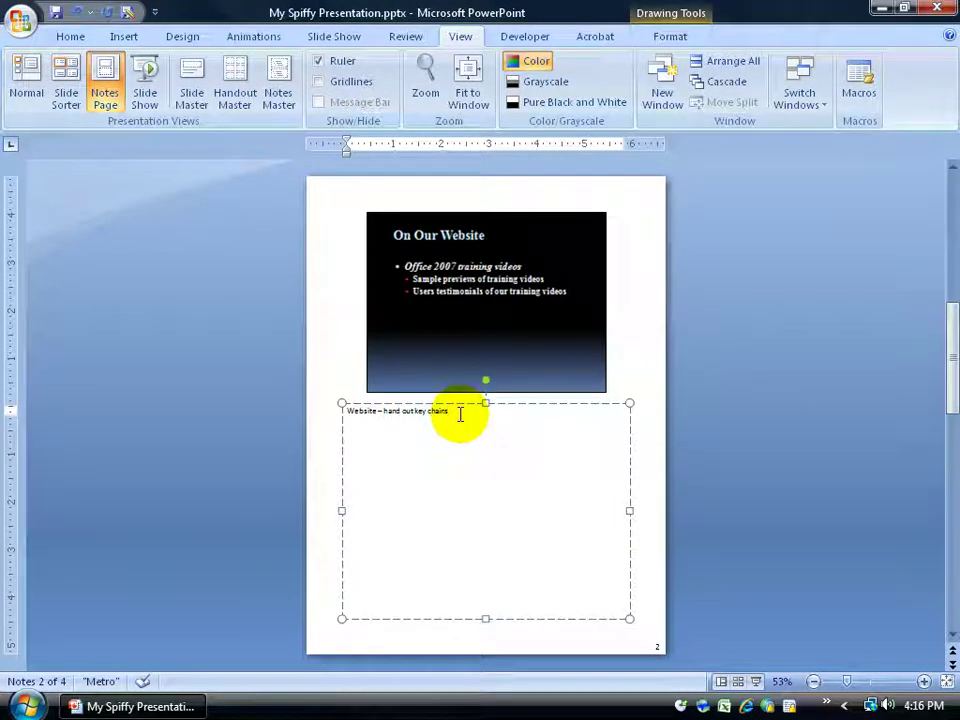
type("on tys")
type("ing")
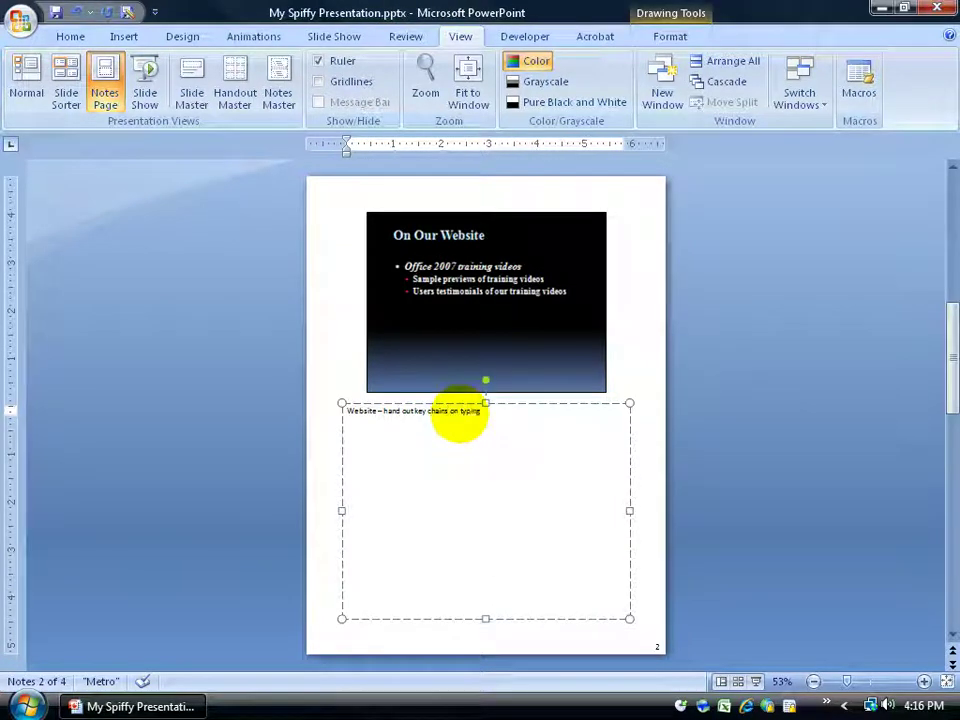
left_click(340, 334)
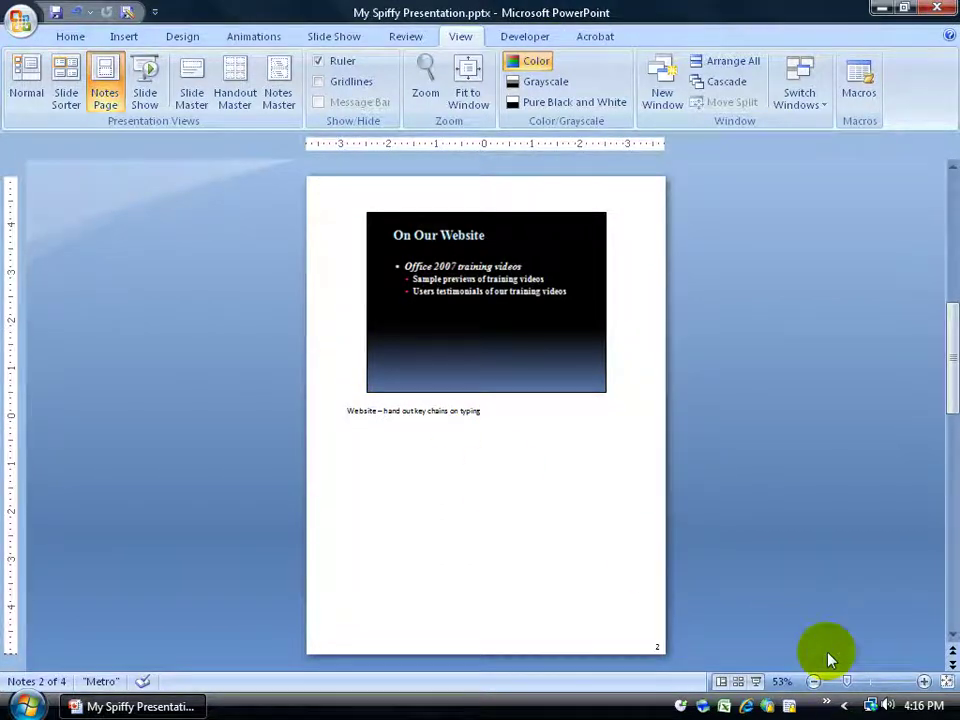
left_click_drag(851, 681, 857, 683)
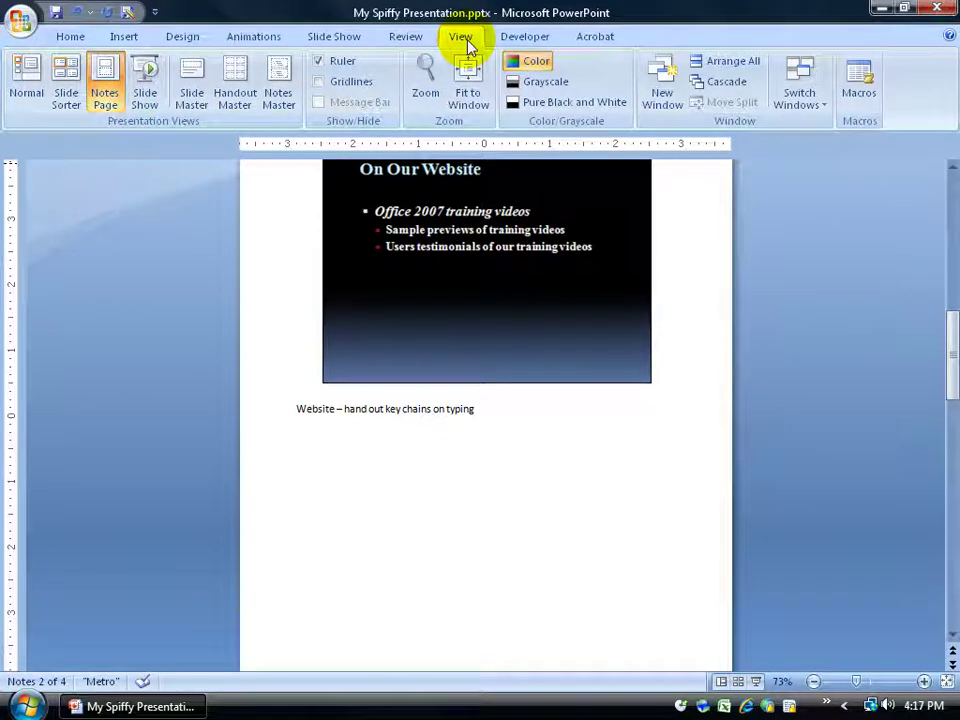
Return to Normal view and cut the Visit Us Today! slide from the end of the deck
left_click(25, 80)
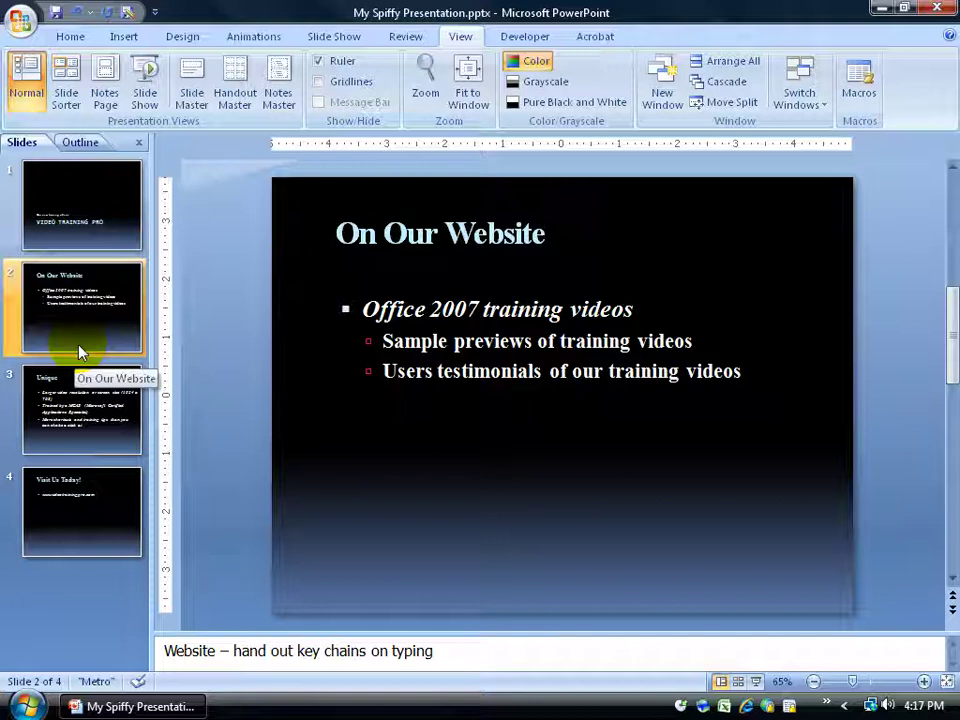
left_click(84, 500)
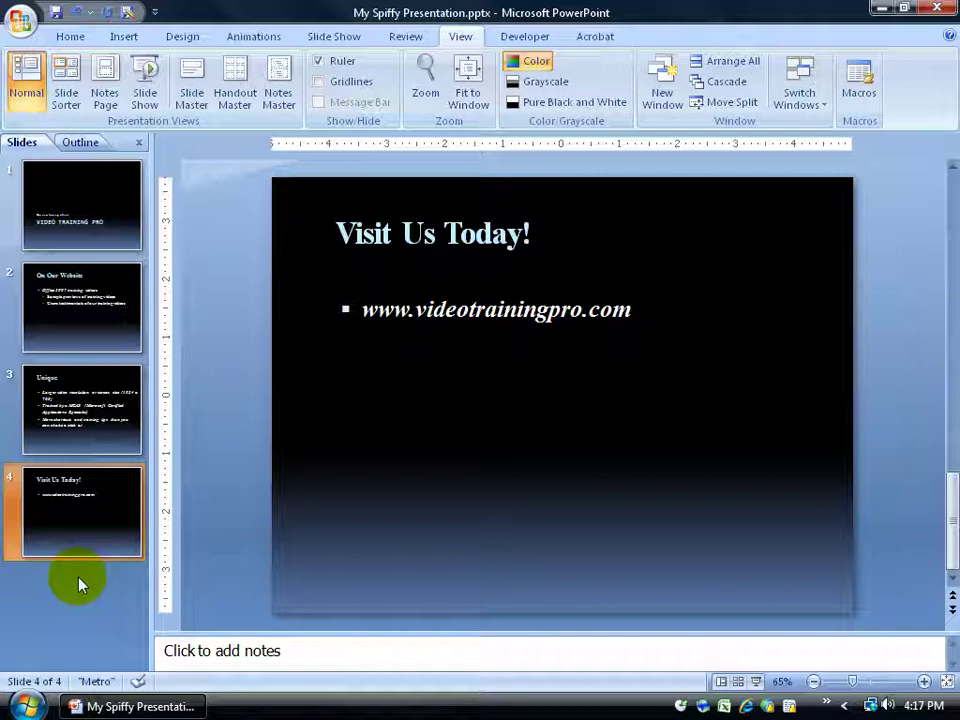
right_click(76, 514)
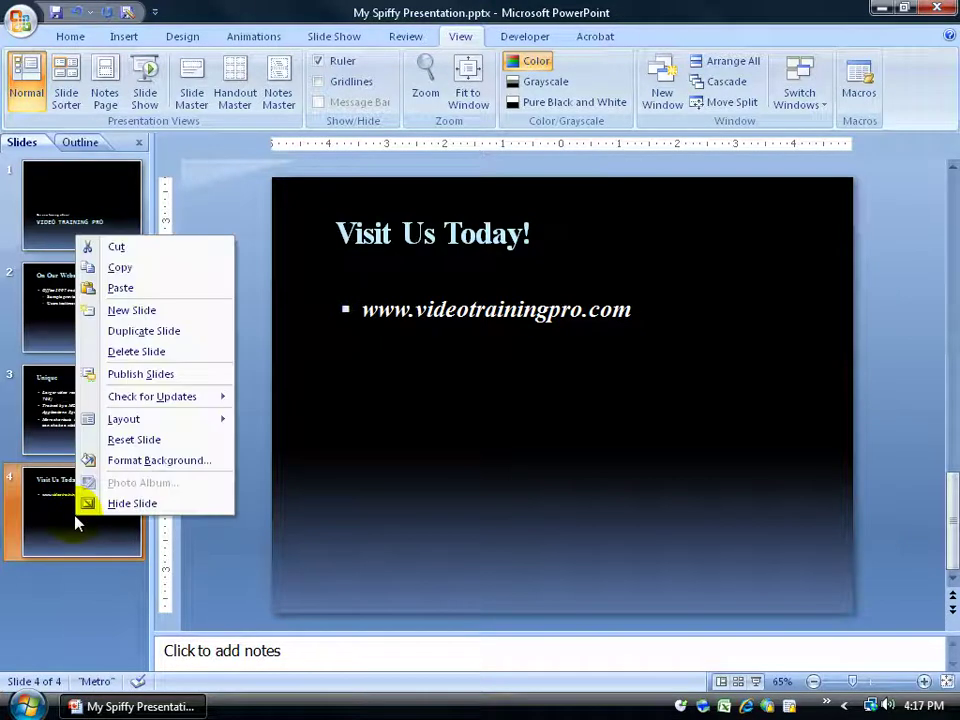
left_click(131, 246)
Paste the Visit Us Today! slide right after the title slide as slide 2
left_click(100, 280)
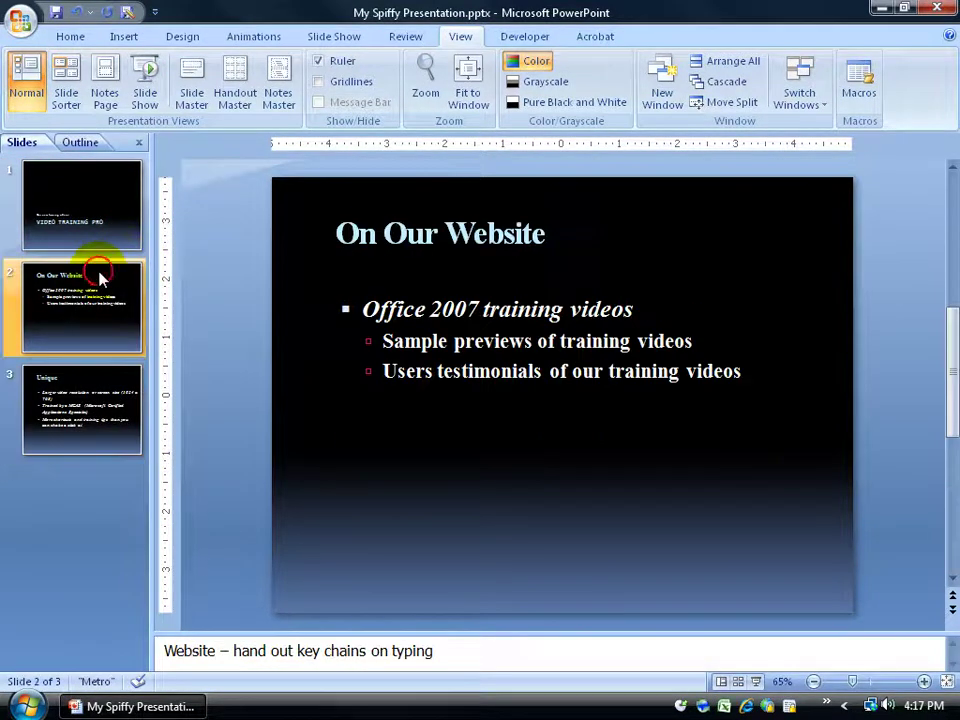
left_click(111, 245)
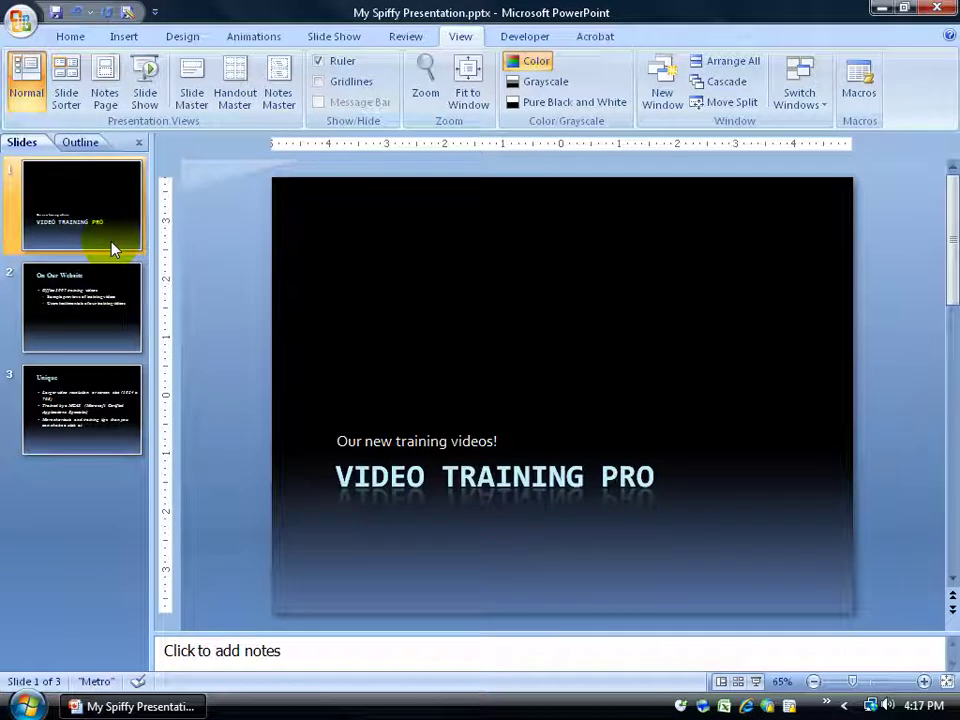
right_click(120, 229)
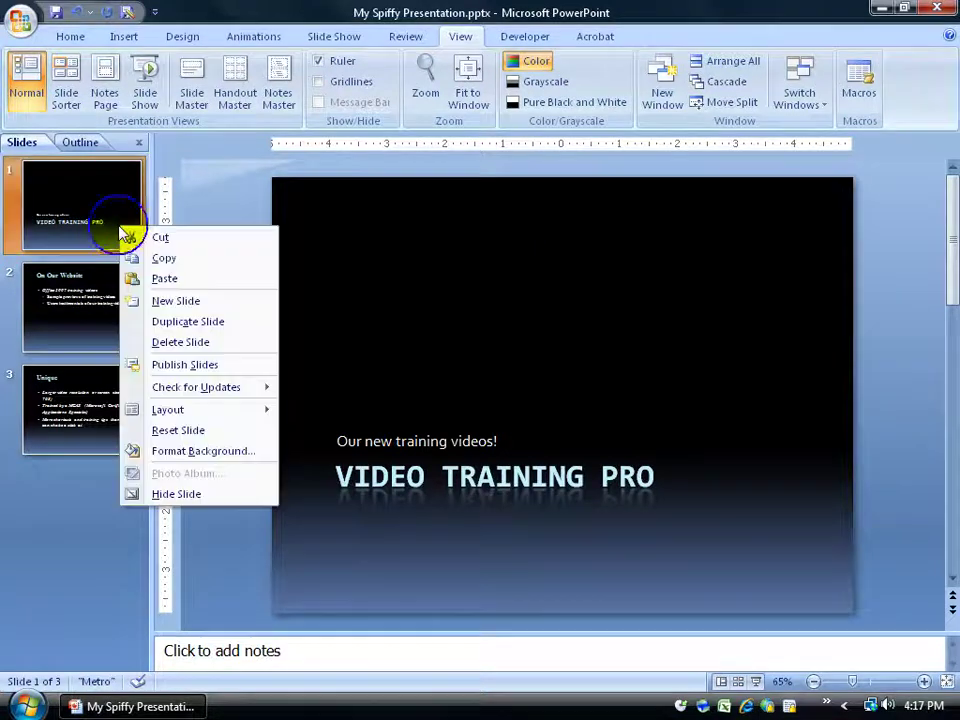
left_click(160, 279)
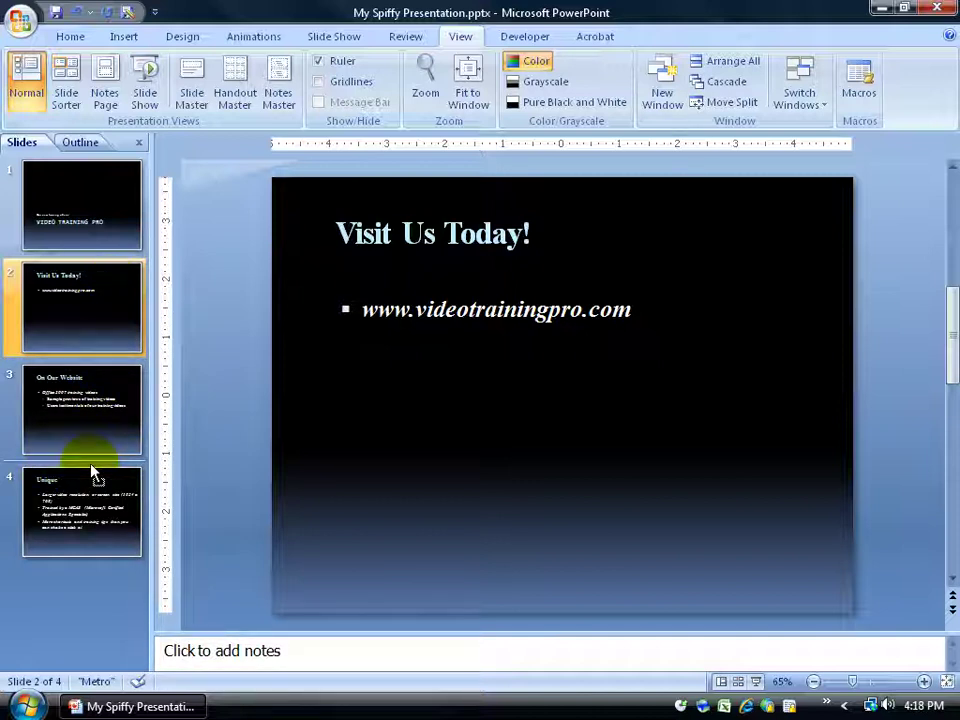
Drag the Visit Us Today! thumbnail below Unique so it becomes slide 4
left_click_drag(91, 469, 91, 469)
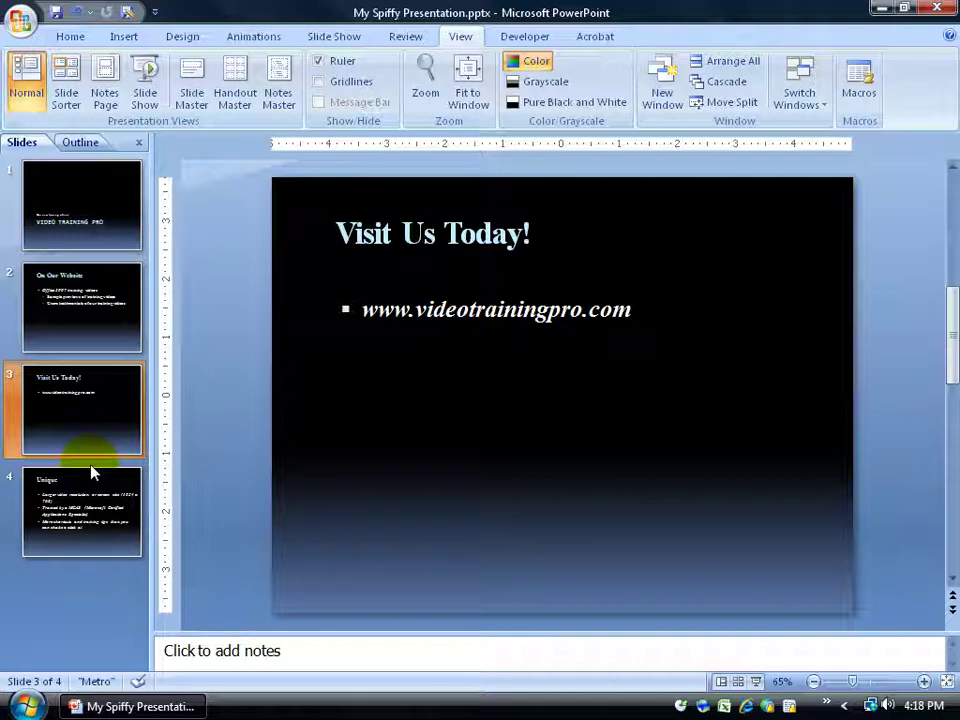
left_click_drag(103, 386, 100, 572)
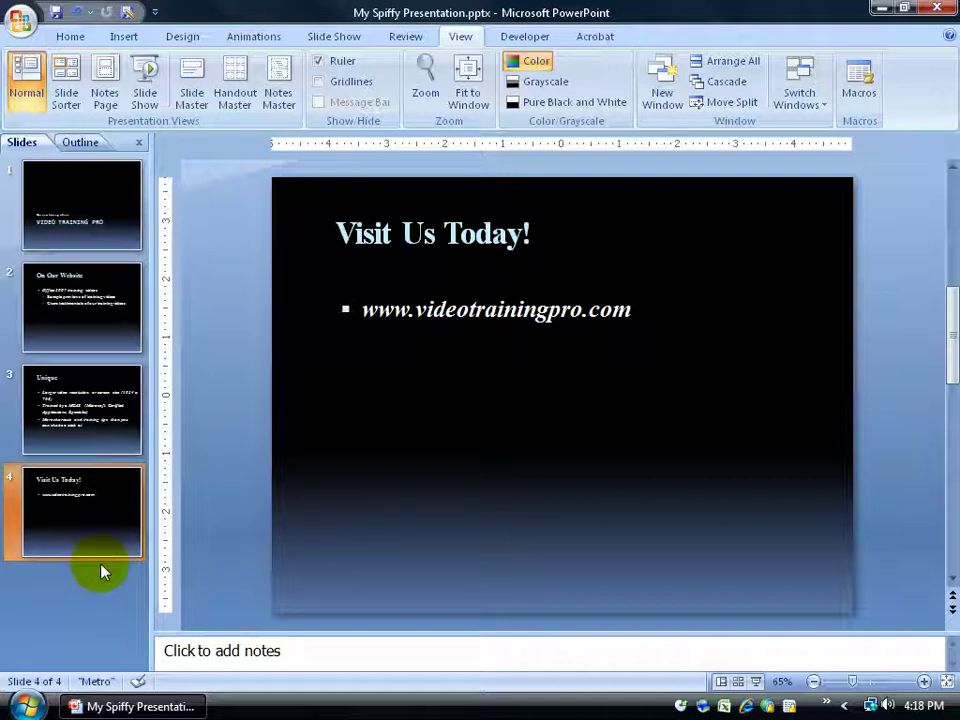